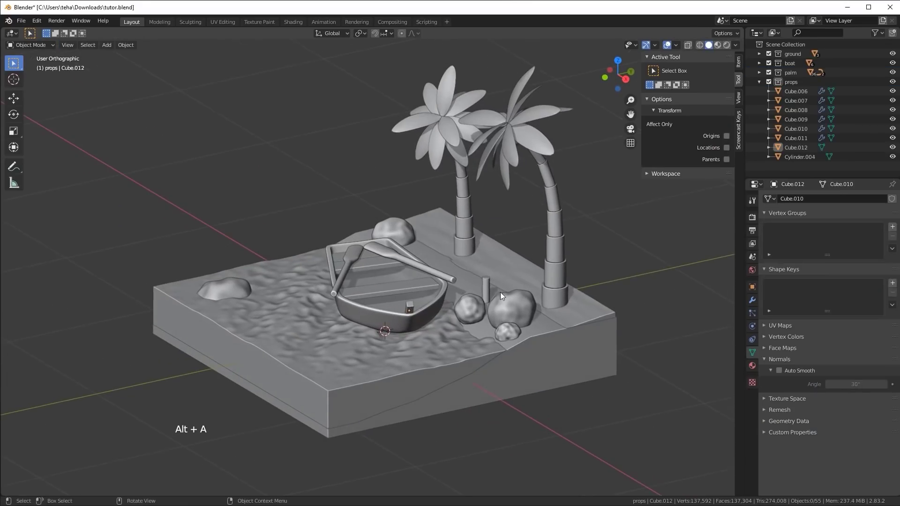
Select Cylinder.004 and start a move, ending it with the UV island unchanged.
{"action": "left_click", "coordinate": [492, 289]}
{"action": "key", "text": "g"}
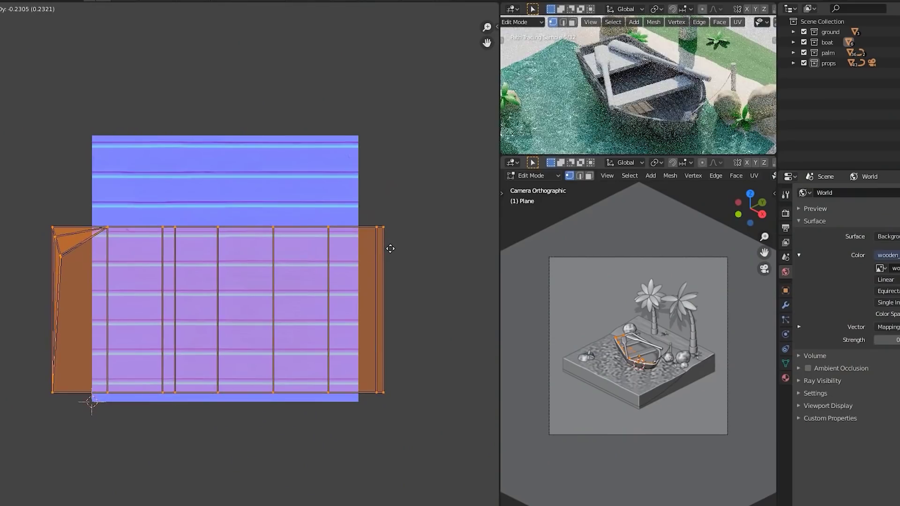
{"action": "left_click", "coordinate": [392, 237]}
Turn the UV Editor area into the Shader Editor and move the diffuse texture node left.
{"action": "left_click", "coordinate": [38, 8]}
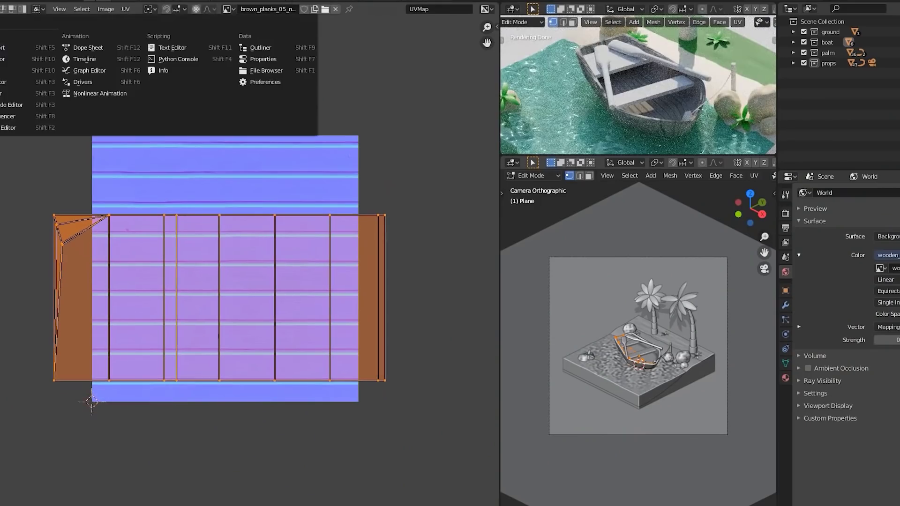
{"action": "left_click", "coordinate": [24, 81]}
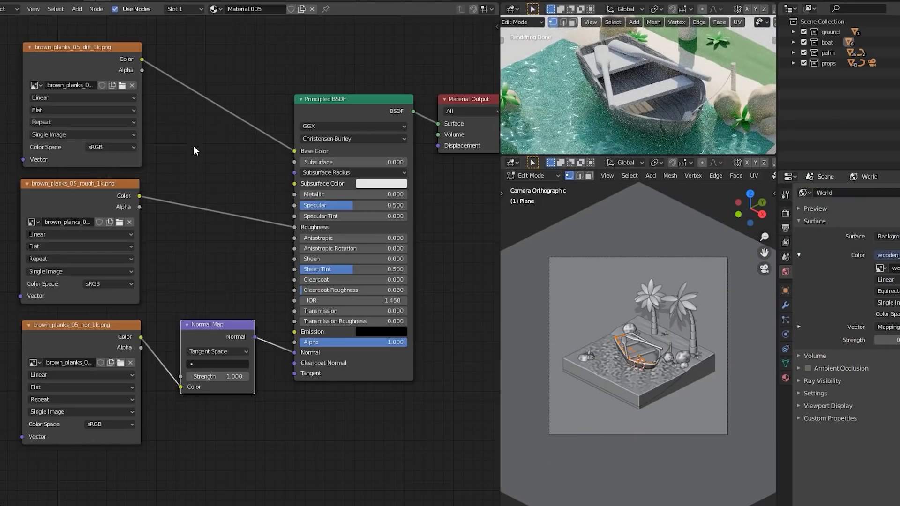
{"action": "left_click_drag", "start_coordinate": [85, 48], "coordinate": [3, 41]}
{"action": "key", "text": "shift+a"}
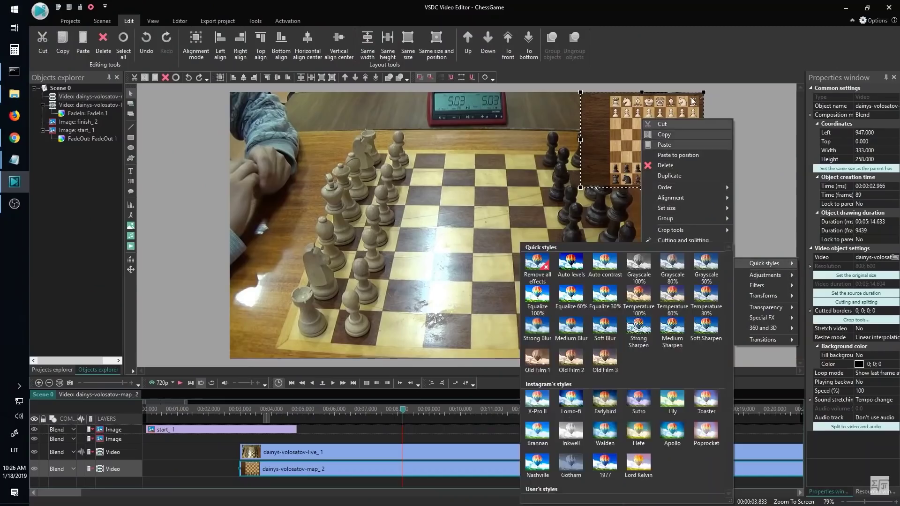
{"action": "key", "text": "Escape"}
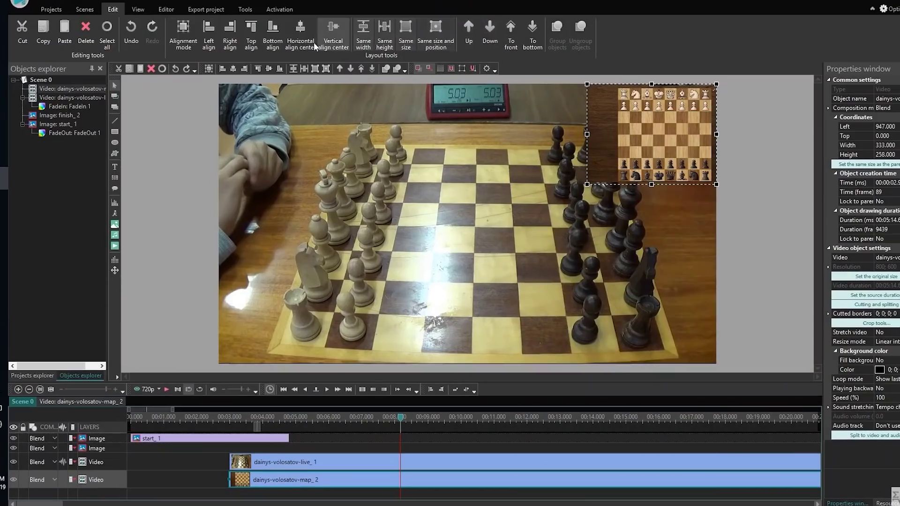
{"action": "right_click", "coordinate": [651, 111]}
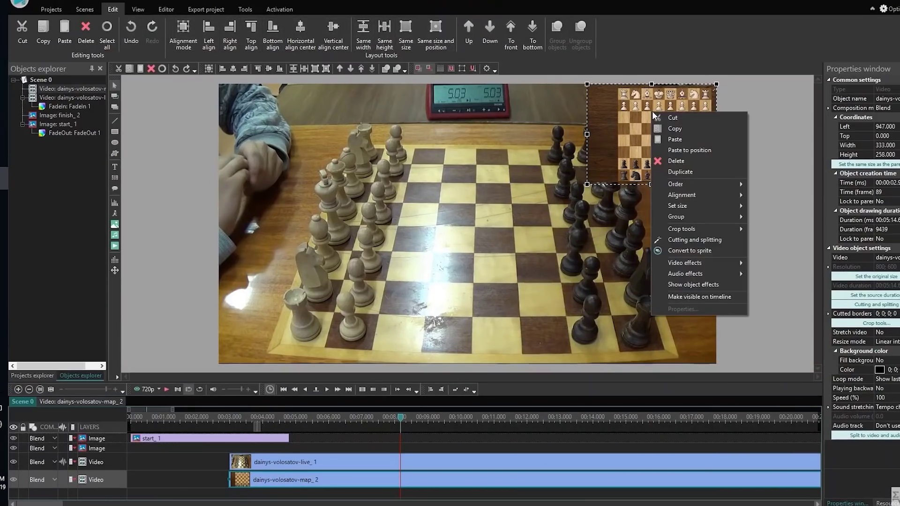
{"action": "mouse_move", "coordinate": [723, 266]}
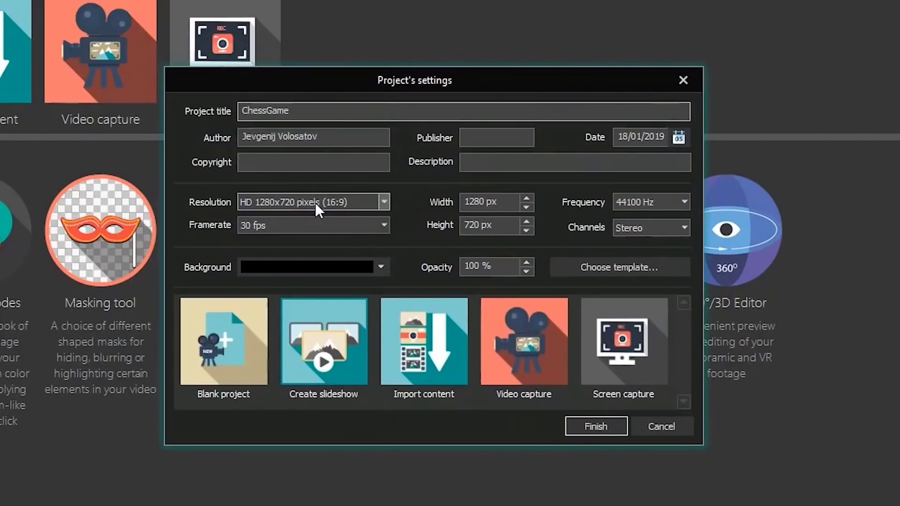
Leave the ChessGame resolution at HD 1280x720 (16:9) and move on to the framerate field.
{"action": "left_click", "coordinate": [315, 203]}
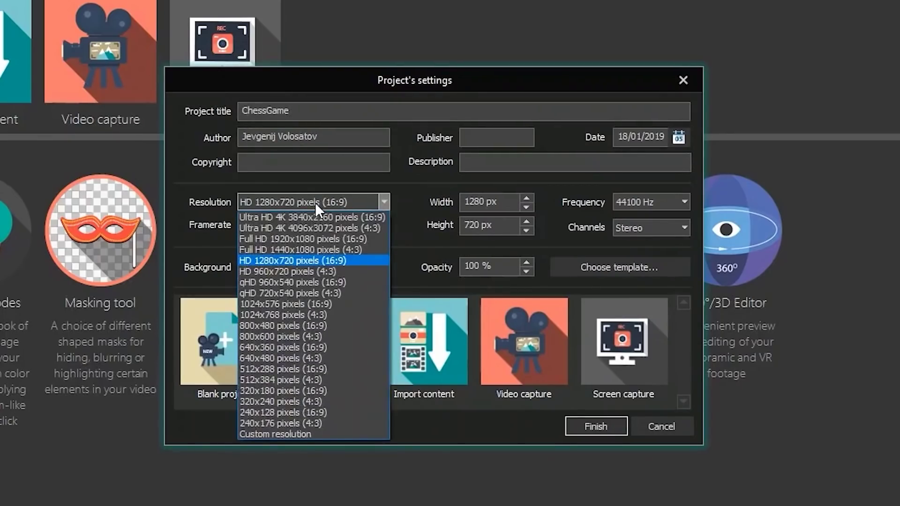
{"action": "key", "text": "Tab"}
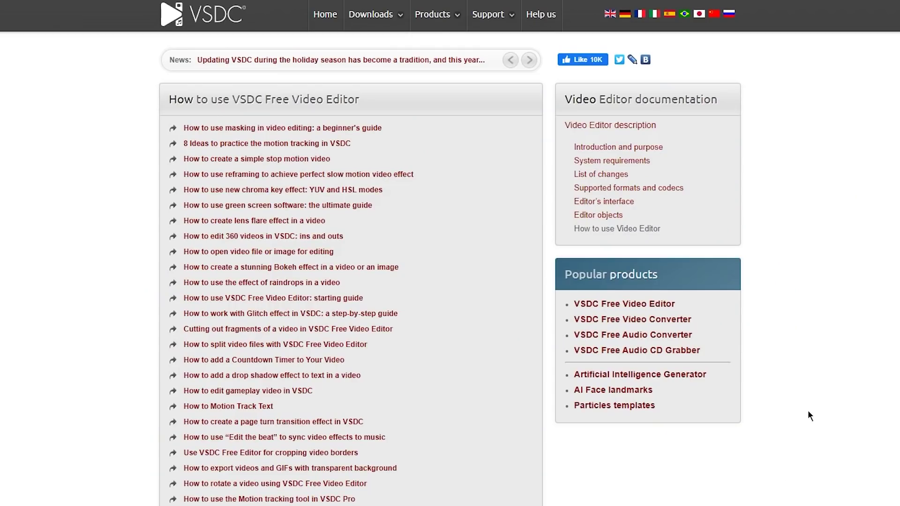
Scroll the How to use VSDC article list down to the video colour editing tutorial.
{"action": "scroll", "coordinate": [797, 413], "scroll_direction": "down", "scroll_amount": 4}
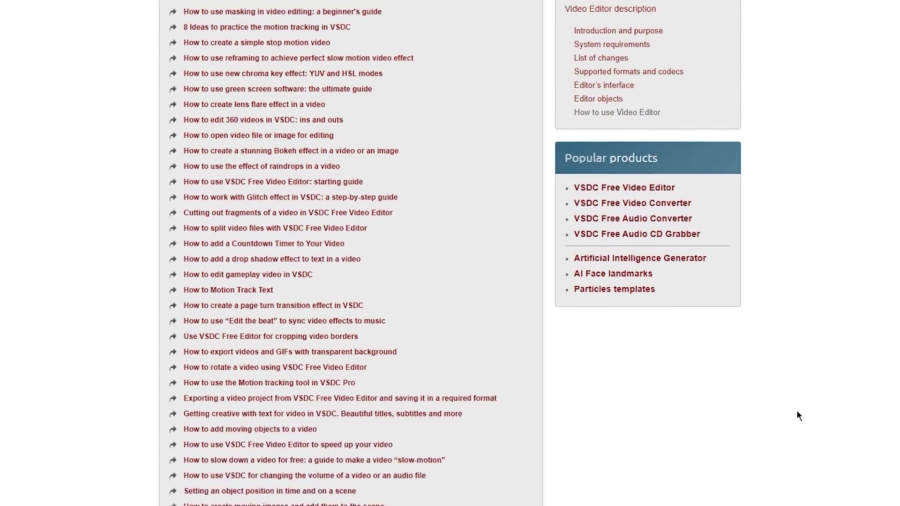
{"action": "scroll", "coordinate": [797, 411], "scroll_direction": "down", "scroll_amount": 4}
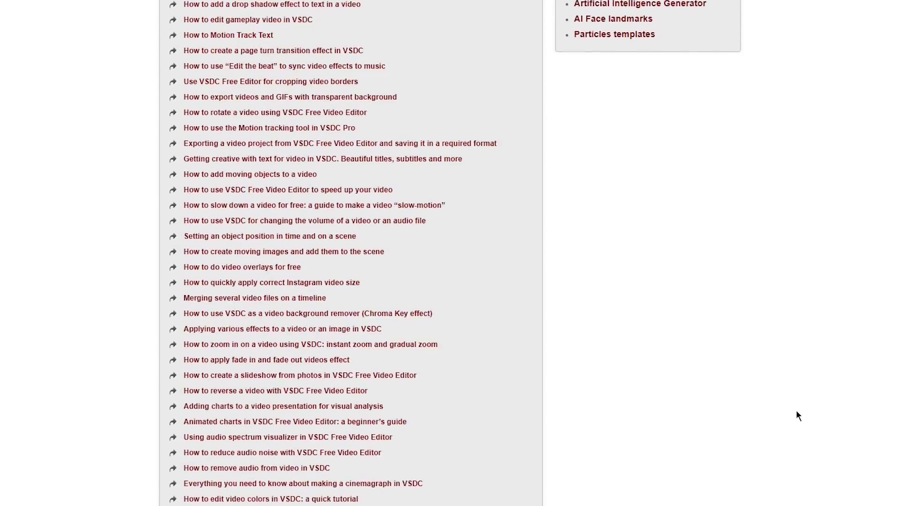
{"action": "scroll", "coordinate": [609, 406], "scroll_direction": "down", "scroll_amount": 4}
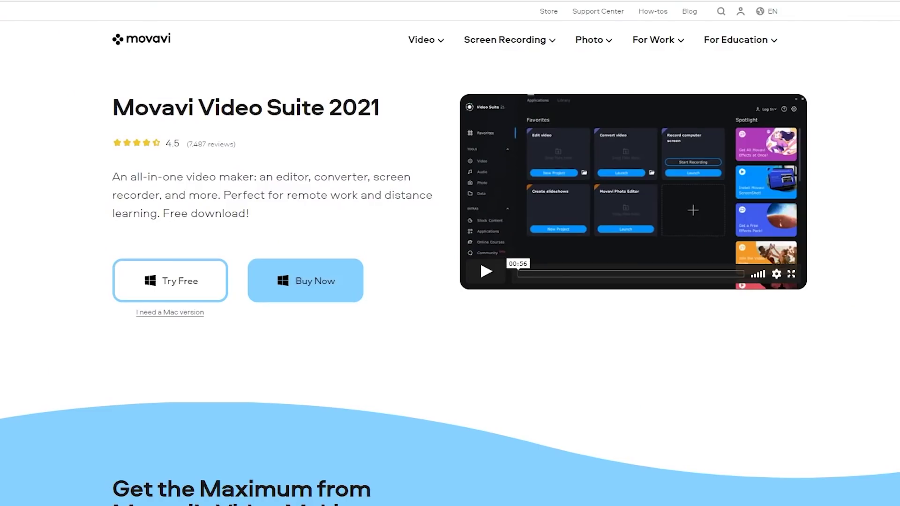
Step the Get the Maximum carousel through Convert Media Files, Record Your Screen and the mobile slide to Try Other Features.
{"action": "scroll", "coordinate": [898, 370], "scroll_direction": "down", "scroll_amount": 10}
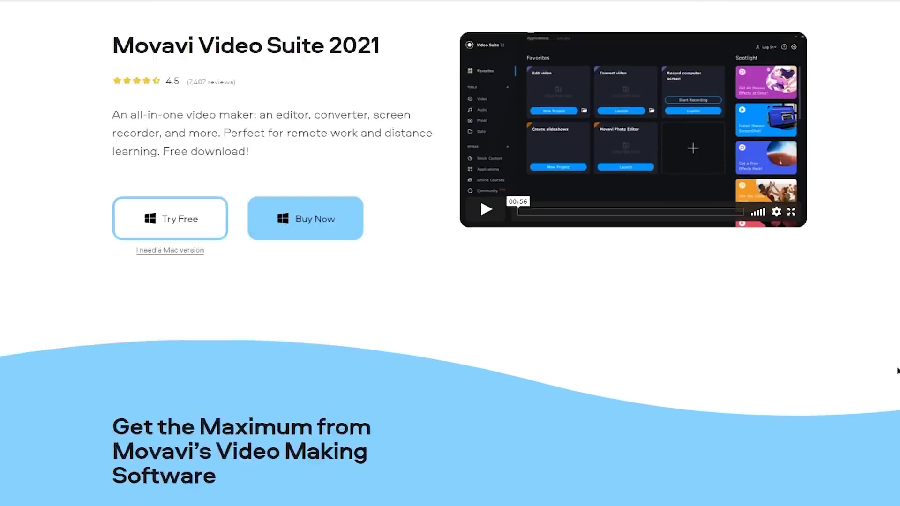
{"action": "scroll", "coordinate": [627, 335], "scroll_direction": "up", "scroll_amount": 2}
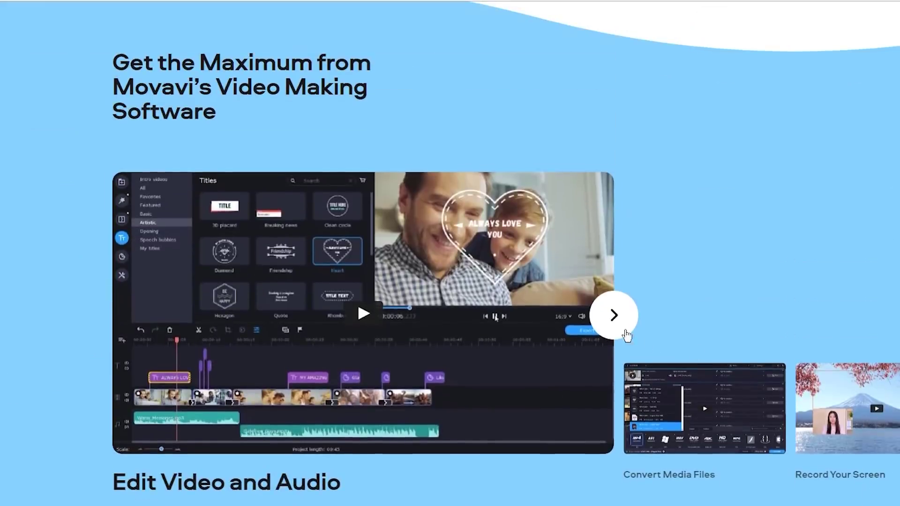
{"action": "left_click", "coordinate": [610, 319]}
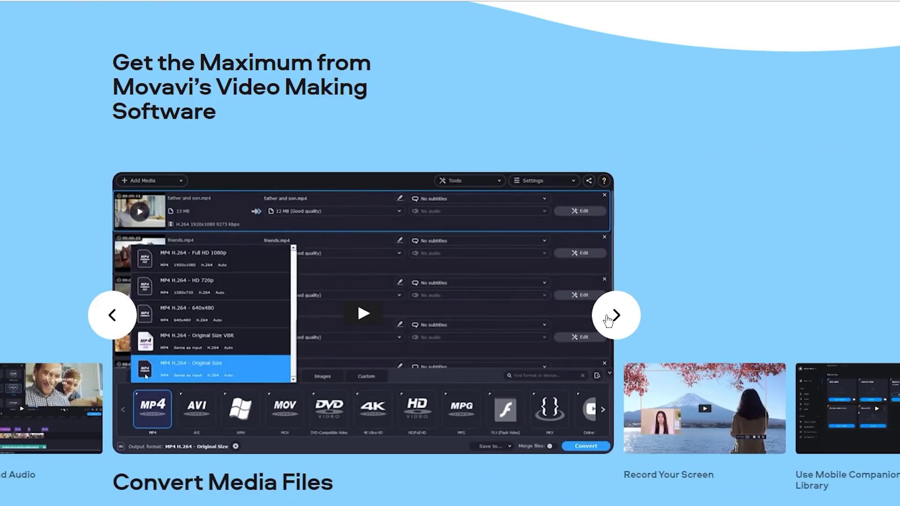
{"action": "left_click", "coordinate": [609, 321]}
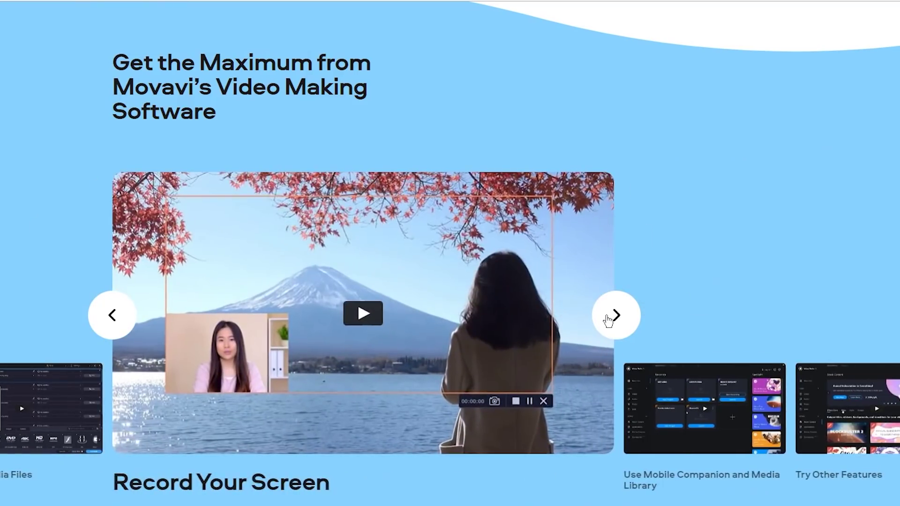
{"action": "left_click", "coordinate": [609, 320]}
{"action": "left_click", "coordinate": [609, 320]}
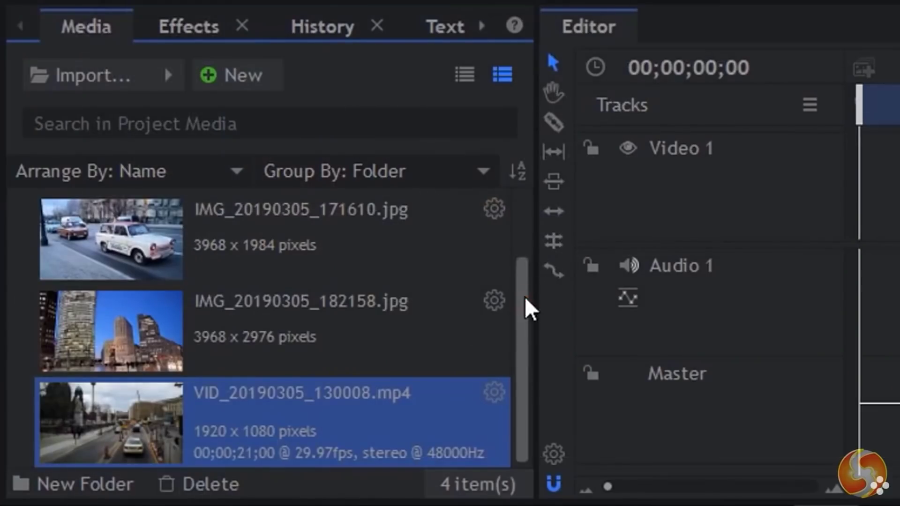
{"action": "scroll", "coordinate": [491, 297], "scroll_direction": "up", "scroll_amount": 1}
Pick IMG_20190305_171610.jpg in the Media panel and load it into the Trimmer.
{"action": "scroll", "coordinate": [516, 328], "scroll_direction": "down", "scroll_amount": 1}
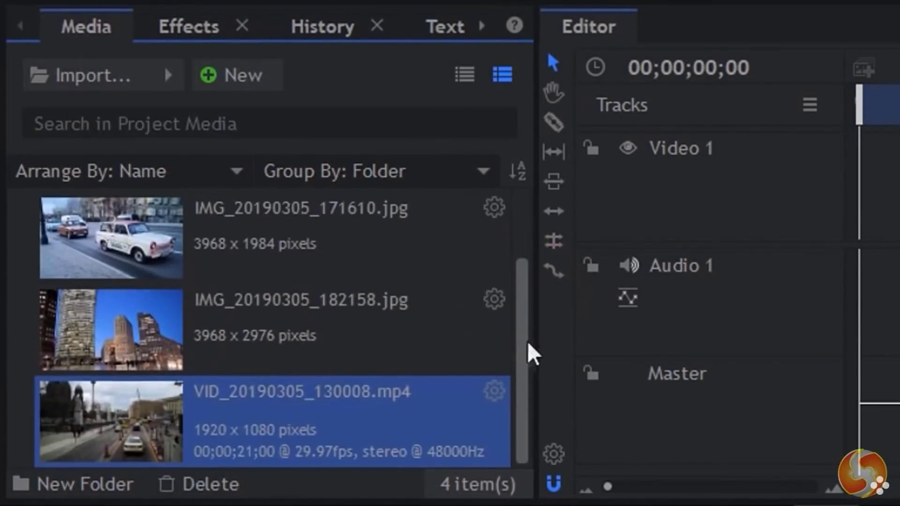
{"action": "left_click", "coordinate": [347, 324]}
{"action": "left_click", "coordinate": [367, 238]}
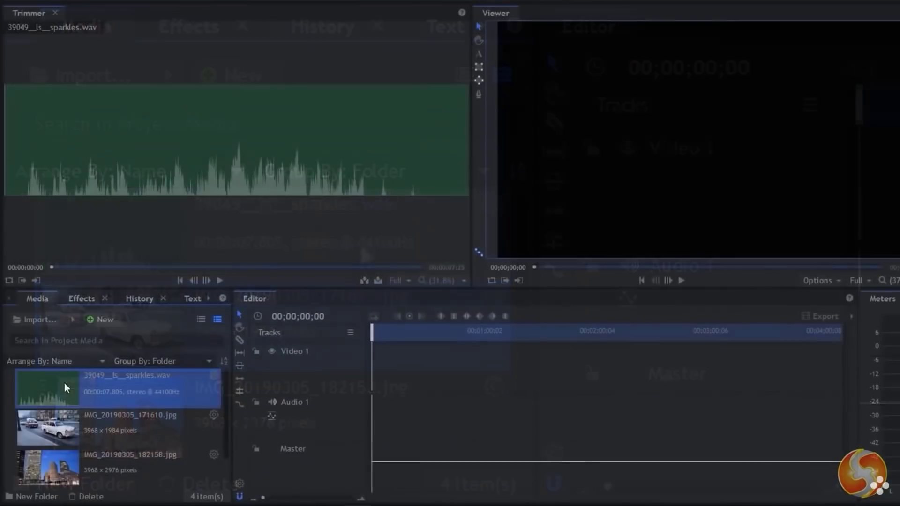
{"action": "left_click", "coordinate": [186, 433]}
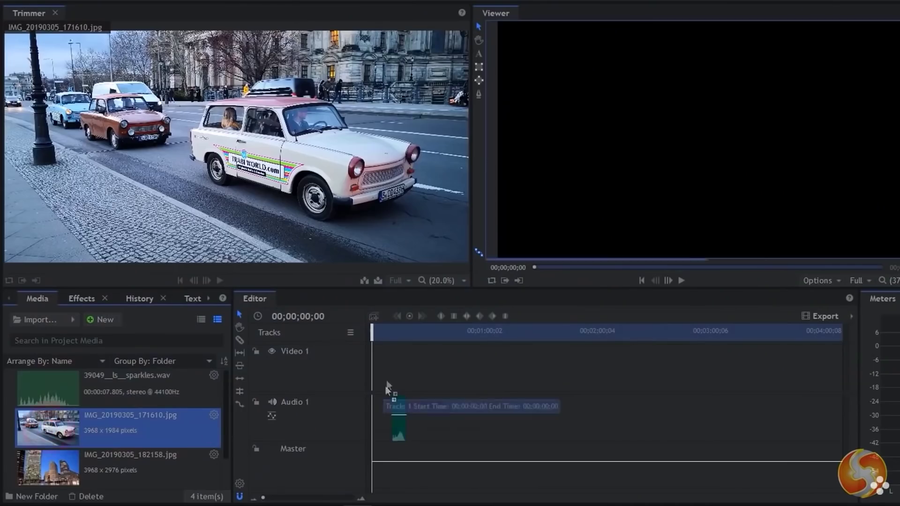
{"action": "left_click_drag", "start_coordinate": [385, 387], "coordinate": [527, 364]}
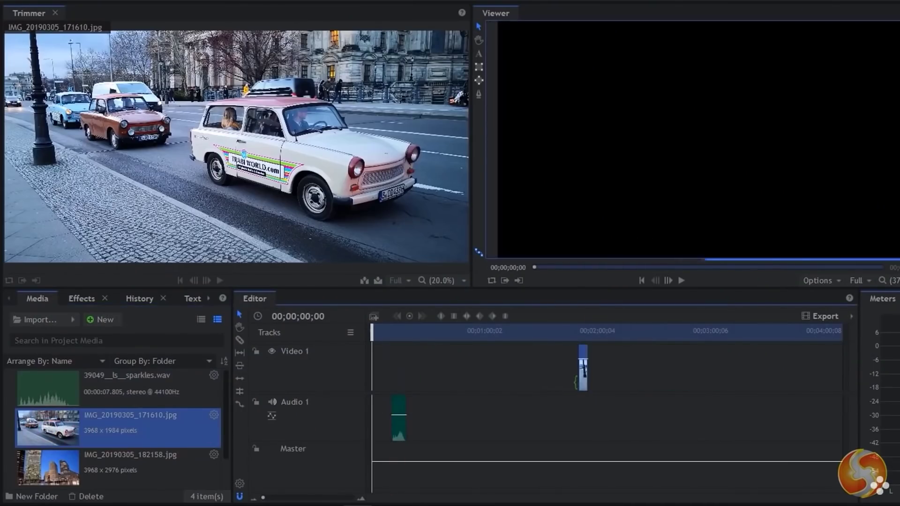
Load the still IMG_20190305_182158.jpg into the Trimmer for preview.
{"action": "left_click", "coordinate": [48, 469]}
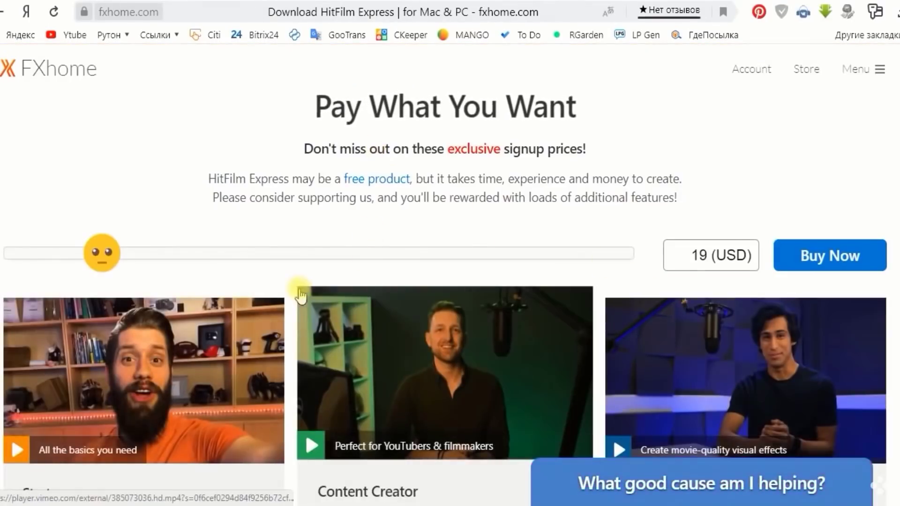
Drag the Pay What You Want slider to 0 USD so Buy Now becomes Download.
{"action": "left_click_drag", "start_coordinate": [101, 253], "coordinate": [4, 261]}
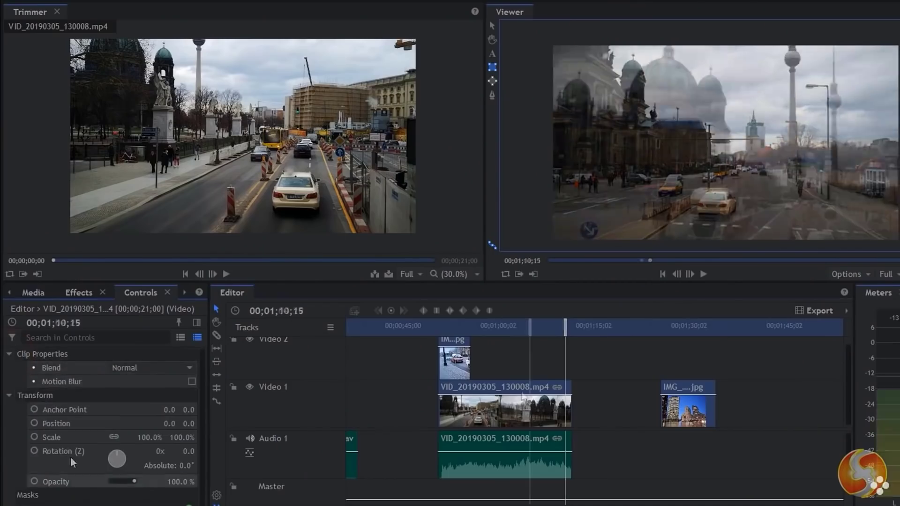
Select the VID_20190305_130008.mp4 clip on the Editor timeline to view its Controls settings.
{"action": "left_click", "coordinate": [519, 403]}
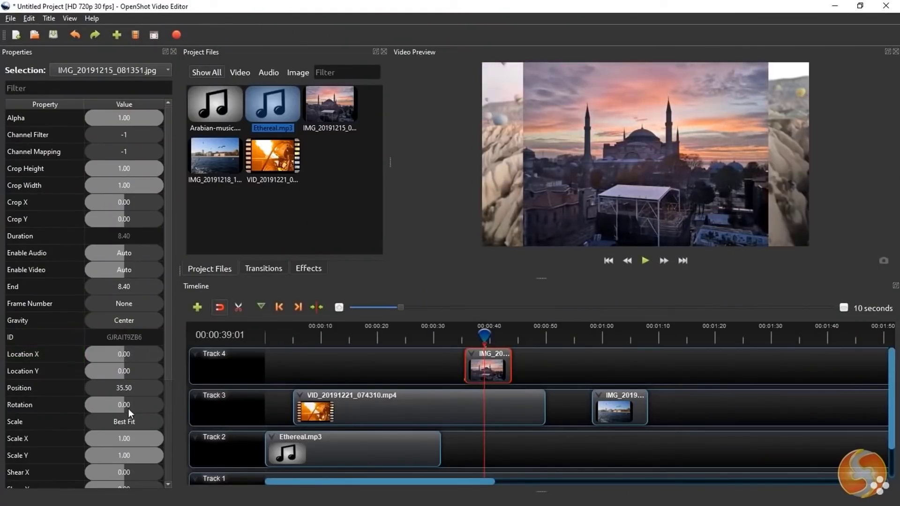
{"action": "mouse_move", "coordinate": [128, 409]}
{"action": "left_mouse_down"}
{"action": "mouse_move", "coordinate": [142, 410]}
{"action": "mouse_move", "coordinate": [121, 412]}
{"action": "left_mouse_up"}
{"action": "left_click_drag", "start_coordinate": [160, 442], "coordinate": [130, 446]}
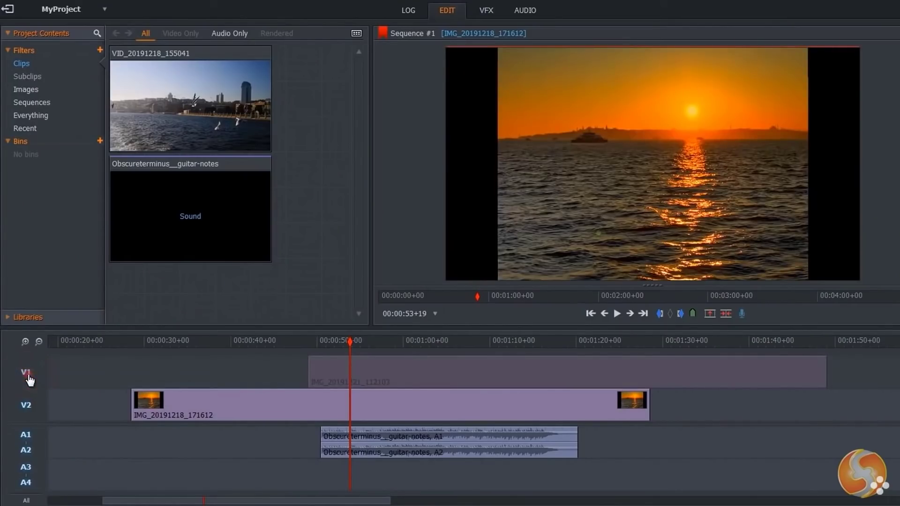
Toggle the V1 track on and then off so the V2 sunset clip shows.
{"action": "left_click", "coordinate": [27, 373]}
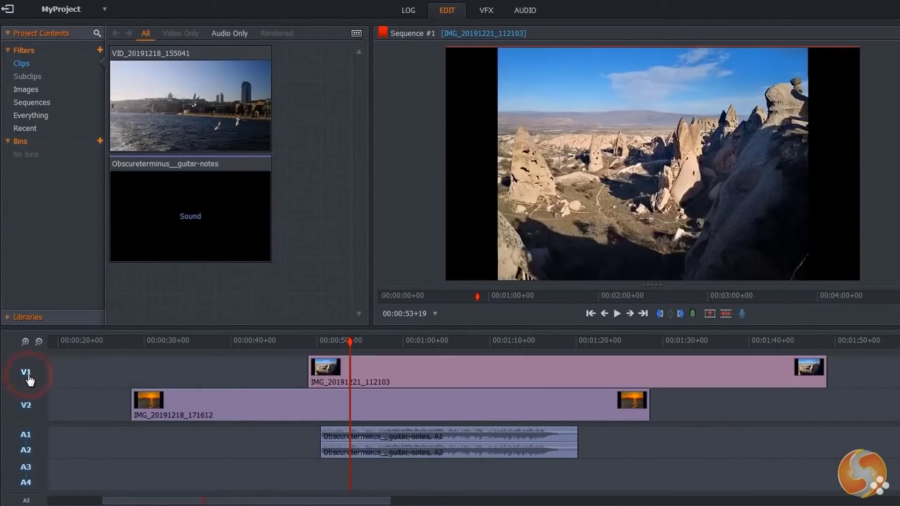
{"action": "left_click", "coordinate": [27, 374]}
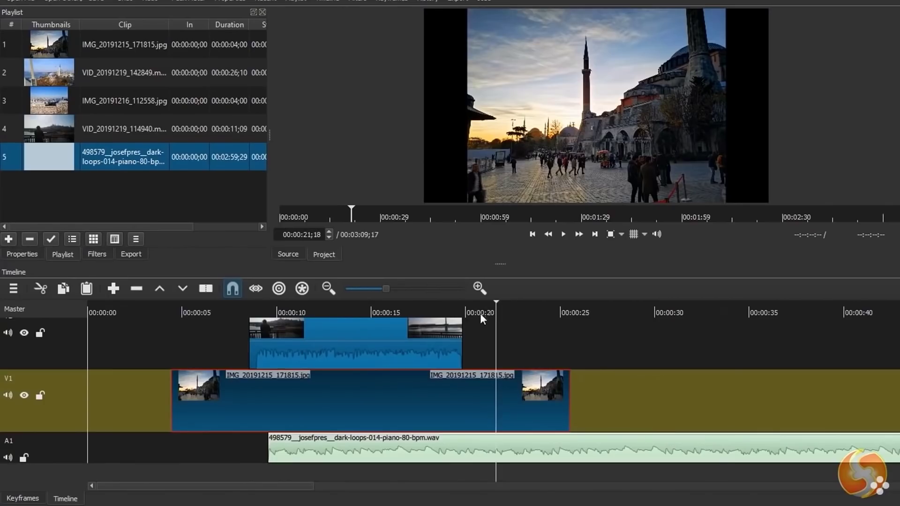
Zoom the timeline to fit the clips and lower the image's hue from 100 % to 54 %.
{"action": "key", "text": "minus"}
{"action": "key", "text": "minus"}
{"action": "key", "text": "minus"}
{"action": "key", "text": "minus"}
{"action": "key", "text": "minus"}
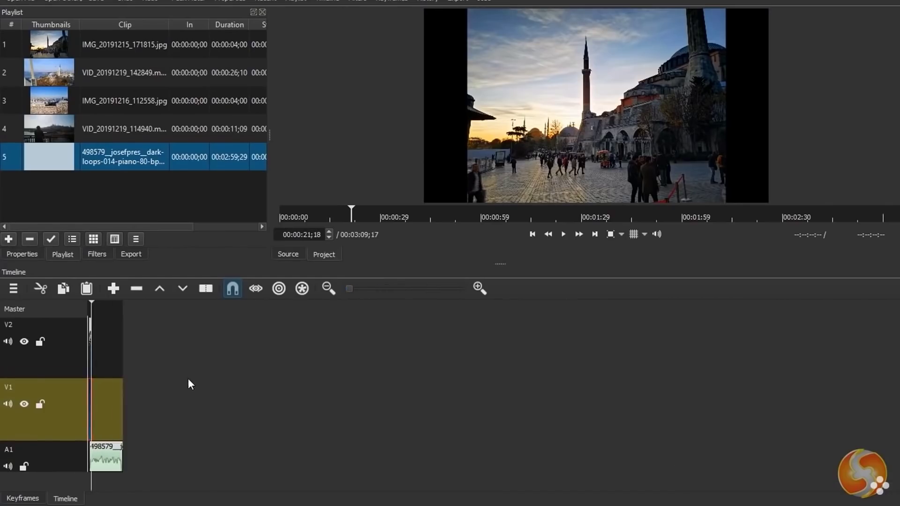
{"action": "key", "text": "equal"}
{"action": "key", "text": "equal"}
{"action": "key", "text": "equal"}
{"action": "key", "text": "equal"}
{"action": "key", "text": "equal"}
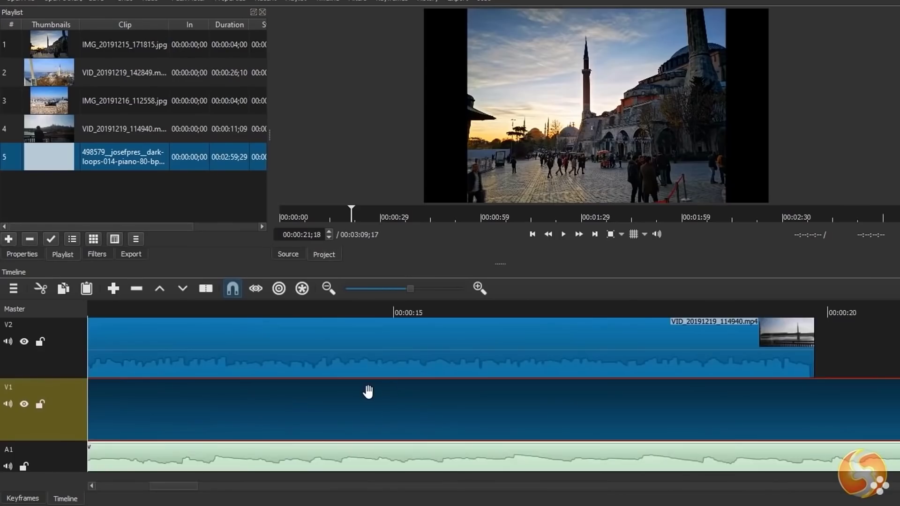
{"action": "key", "text": "minus"}
{"action": "key", "text": "minus"}
{"action": "key", "text": "minus"}
{"action": "key", "text": "minus"}
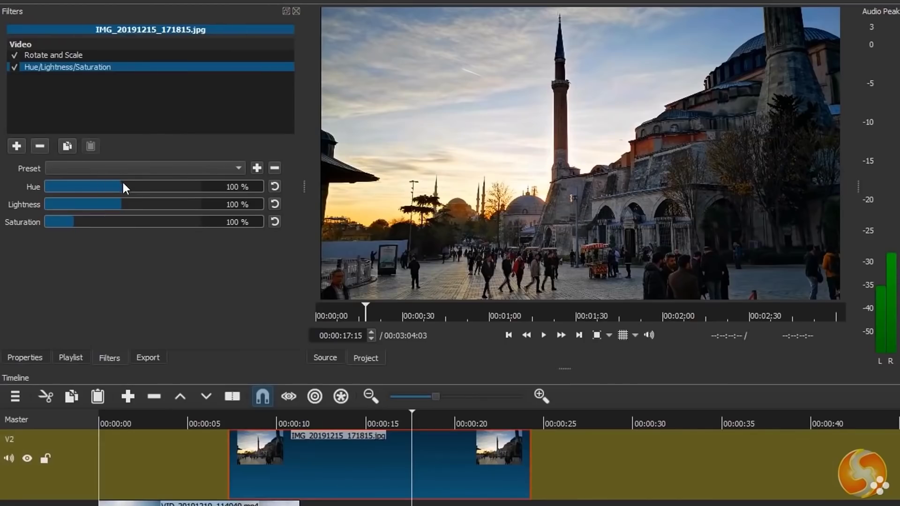
{"action": "left_click_drag", "start_coordinate": [124, 185], "coordinate": [91, 195]}
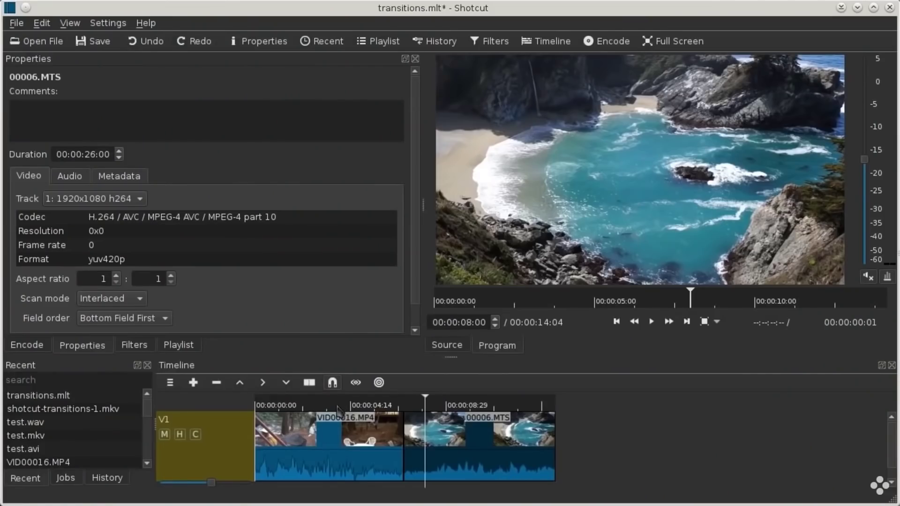
Slide VID00016.MP4 right to overlap 00006.MTS and play back the resulting transition.
{"action": "left_click", "coordinate": [337, 407]}
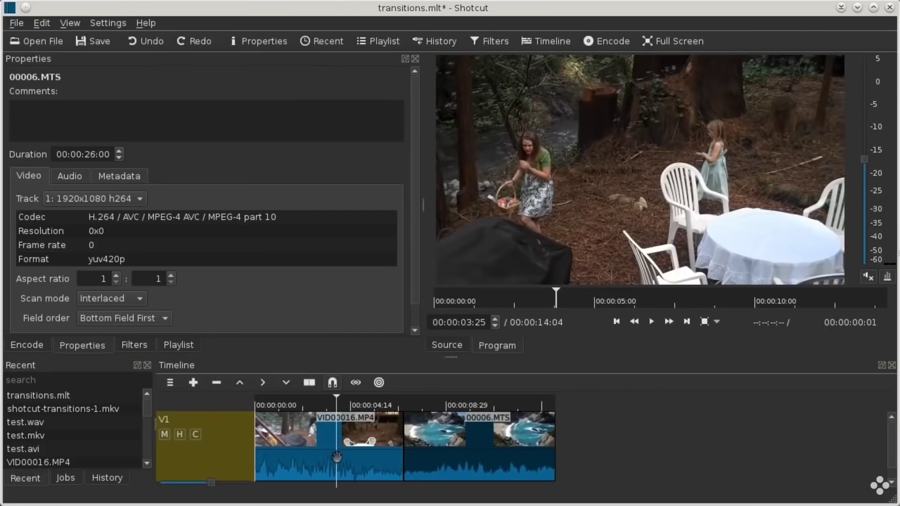
{"action": "left_click_drag", "start_coordinate": [298, 451], "coordinate": [347, 457]}
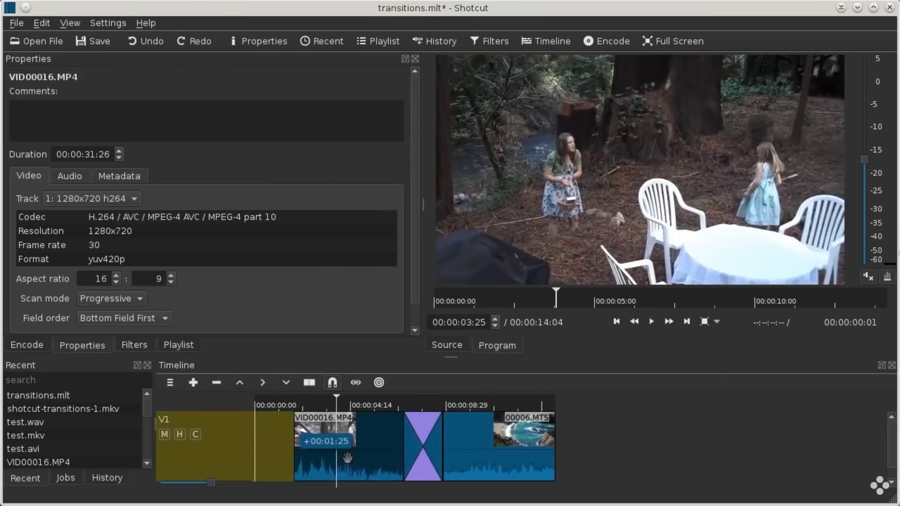
{"action": "left_click", "coordinate": [380, 405]}
{"action": "left_click", "coordinate": [651, 322]}
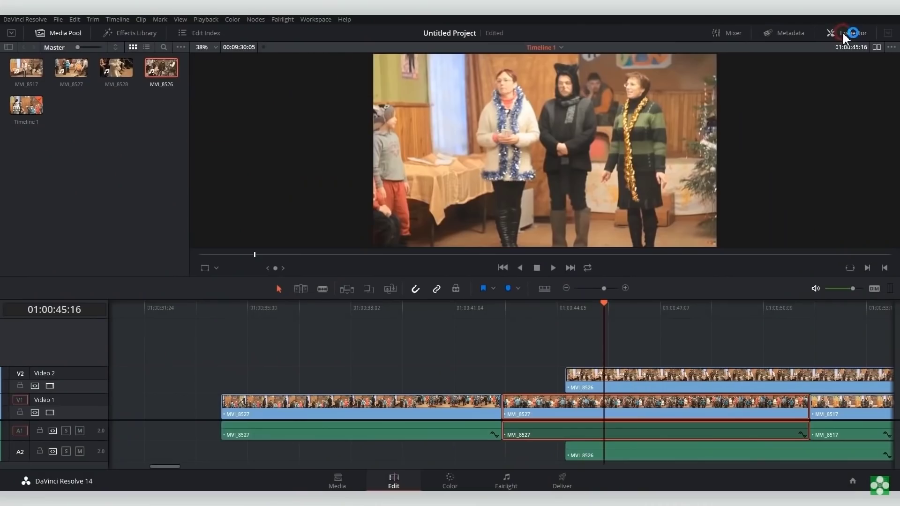
Show MVI_8527's video settings in the Inspector, scrub to a new shot, and hide the keyframes.
{"action": "left_click", "coordinate": [849, 33]}
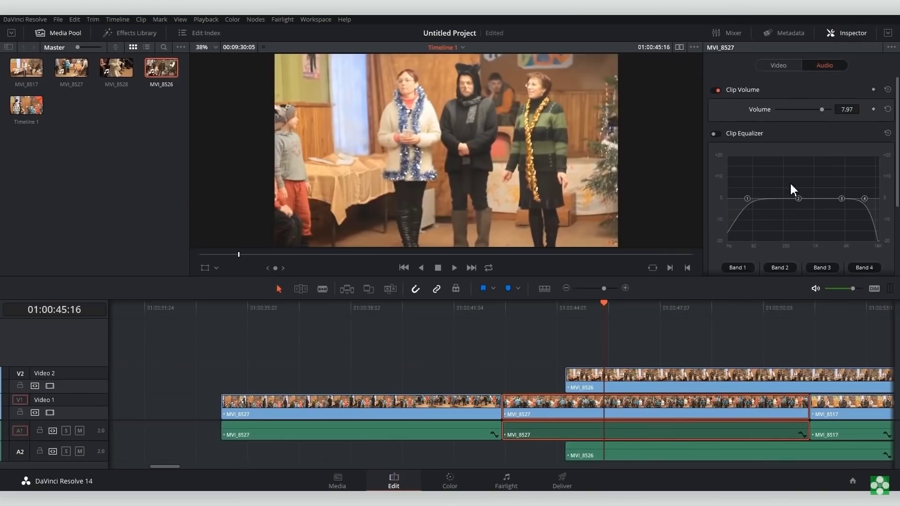
{"action": "left_click", "coordinate": [776, 65]}
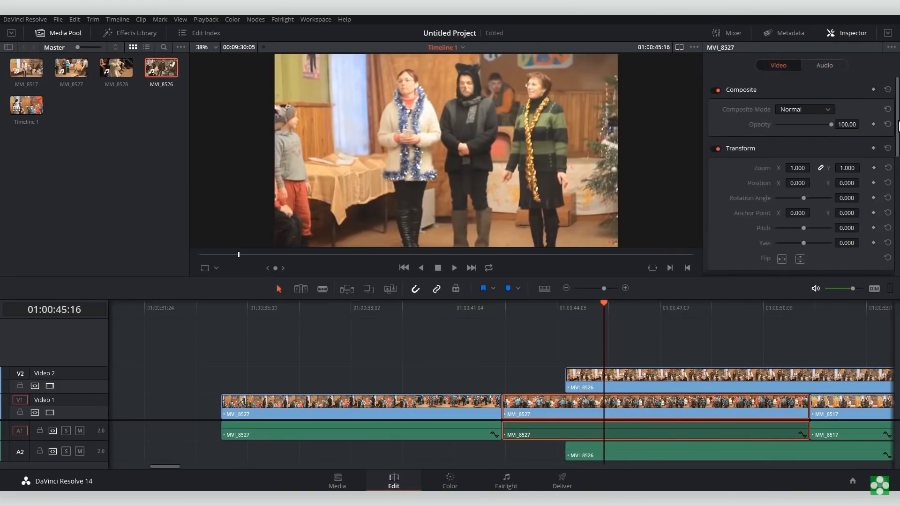
{"action": "scroll", "coordinate": [897, 126], "scroll_direction": "down", "scroll_amount": 5}
{"action": "scroll", "coordinate": [894, 264], "scroll_direction": "up", "scroll_amount": 3}
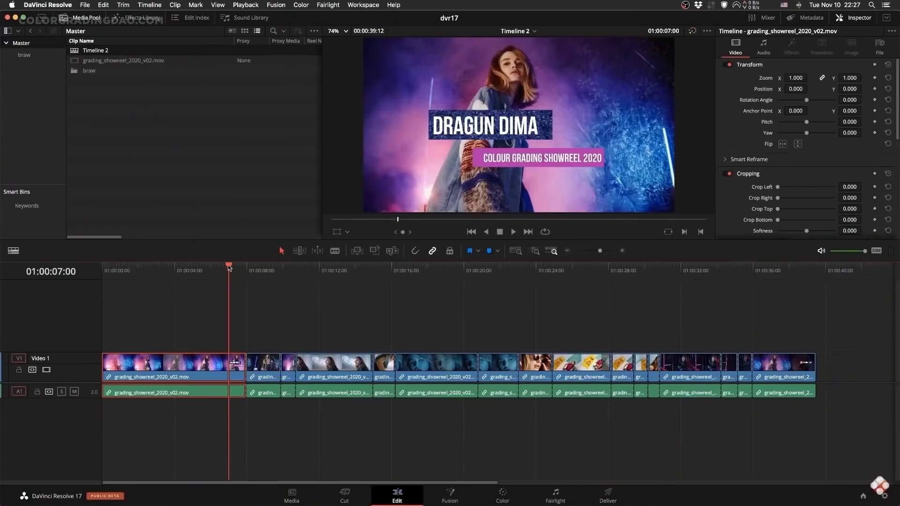
{"action": "left_click_drag", "start_coordinate": [229, 267], "coordinate": [262, 280]}
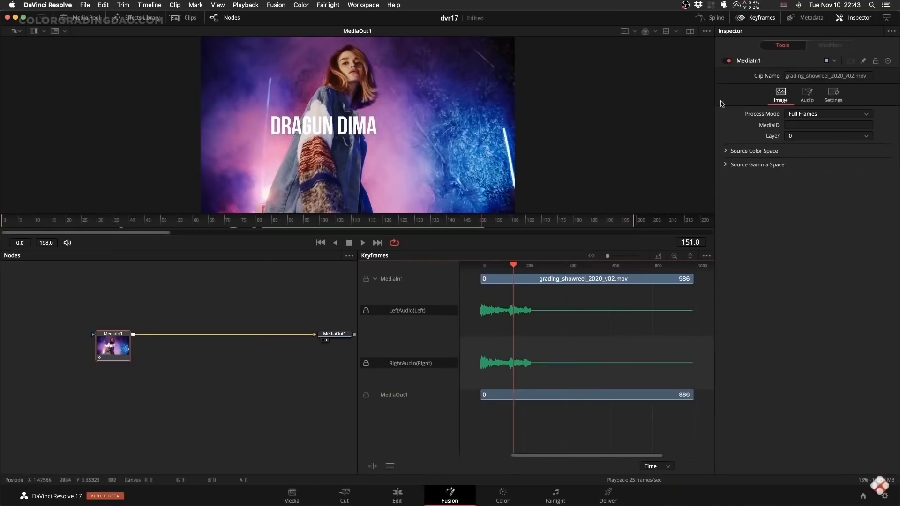
{"action": "left_click", "coordinate": [758, 19]}
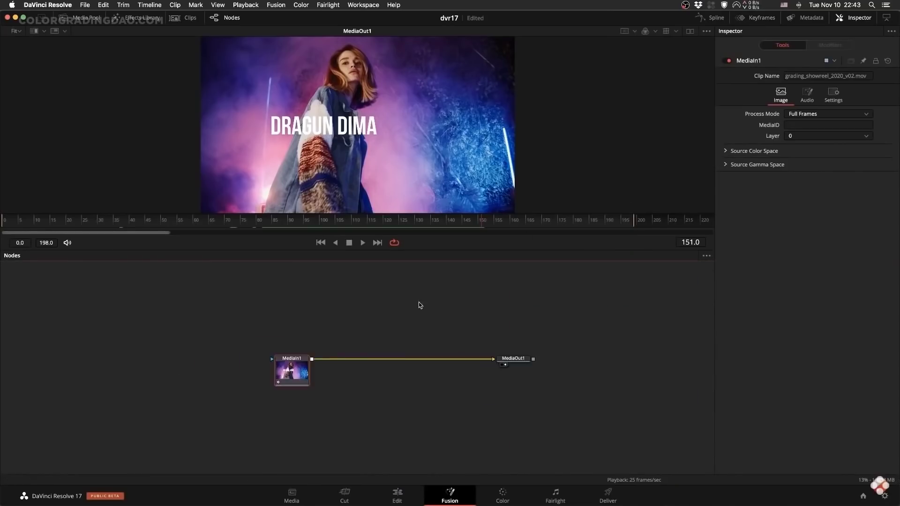